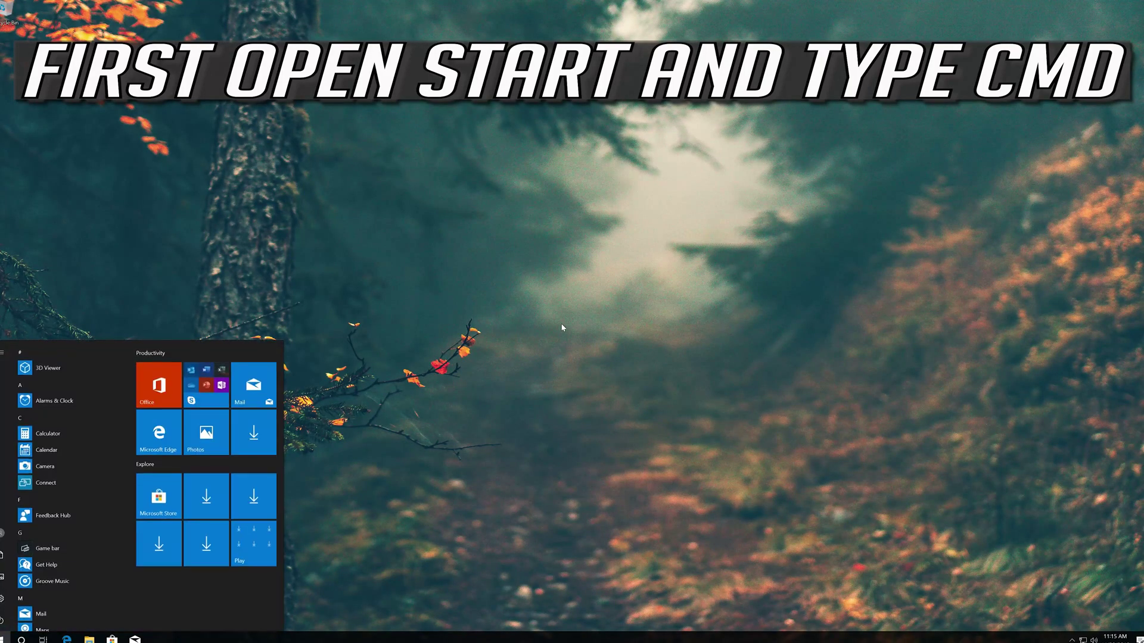
# - Launch Command Prompt as administrator from Start search and approve the UAC prompt
pyautogui.press('Escape')
pyautogui.press('super')
pyautogui.write('cmd')
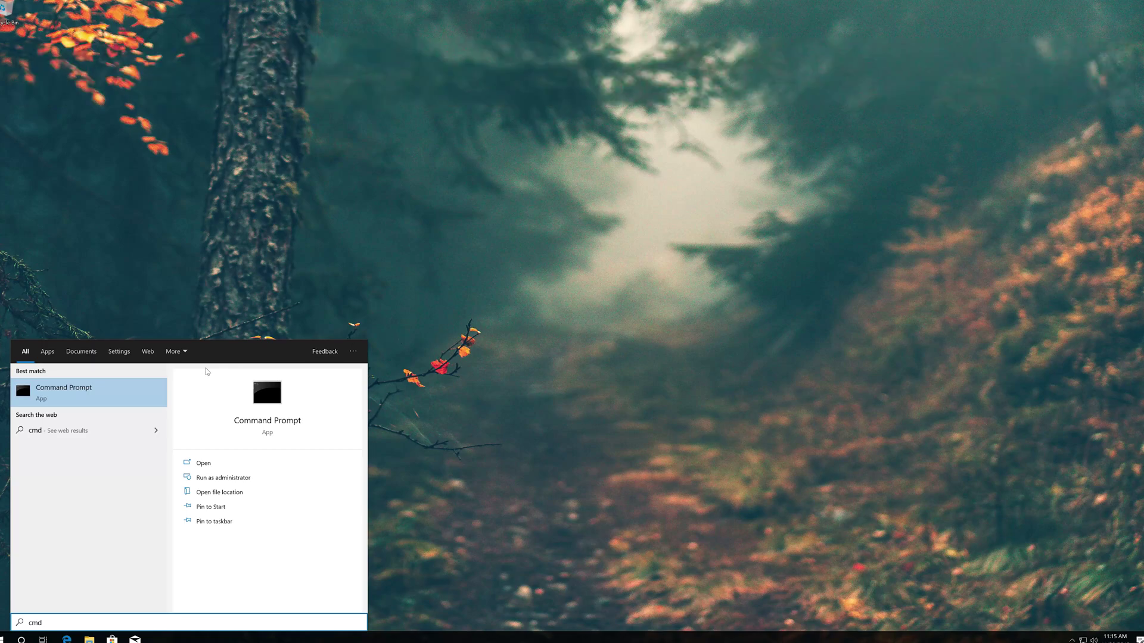
pyautogui.rightClick(84, 393)
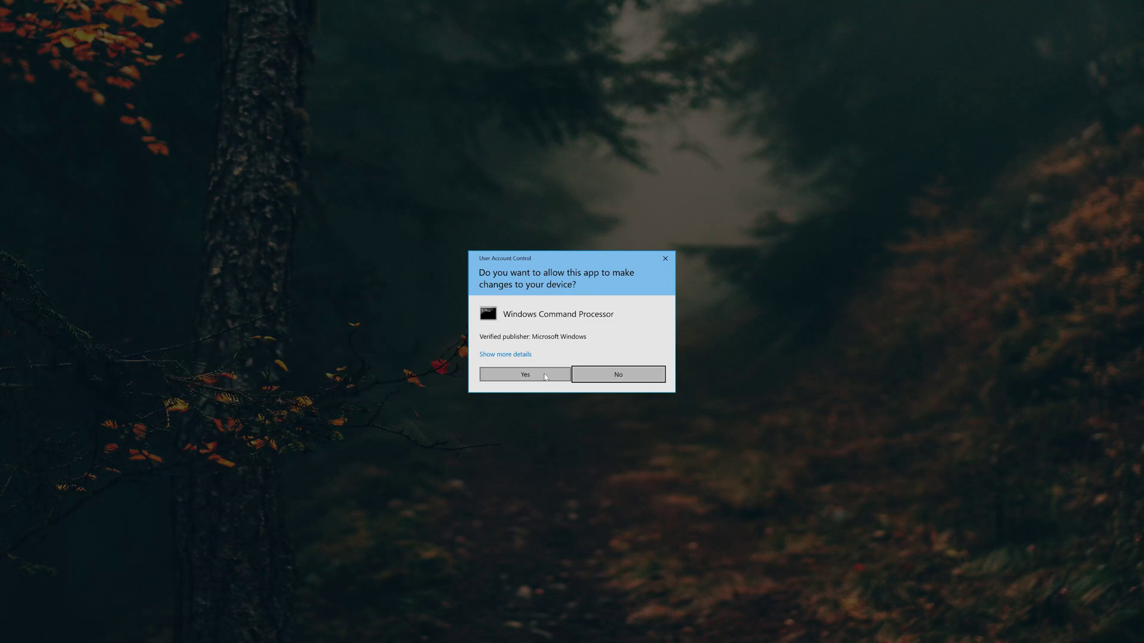
pyautogui.click(544, 377)
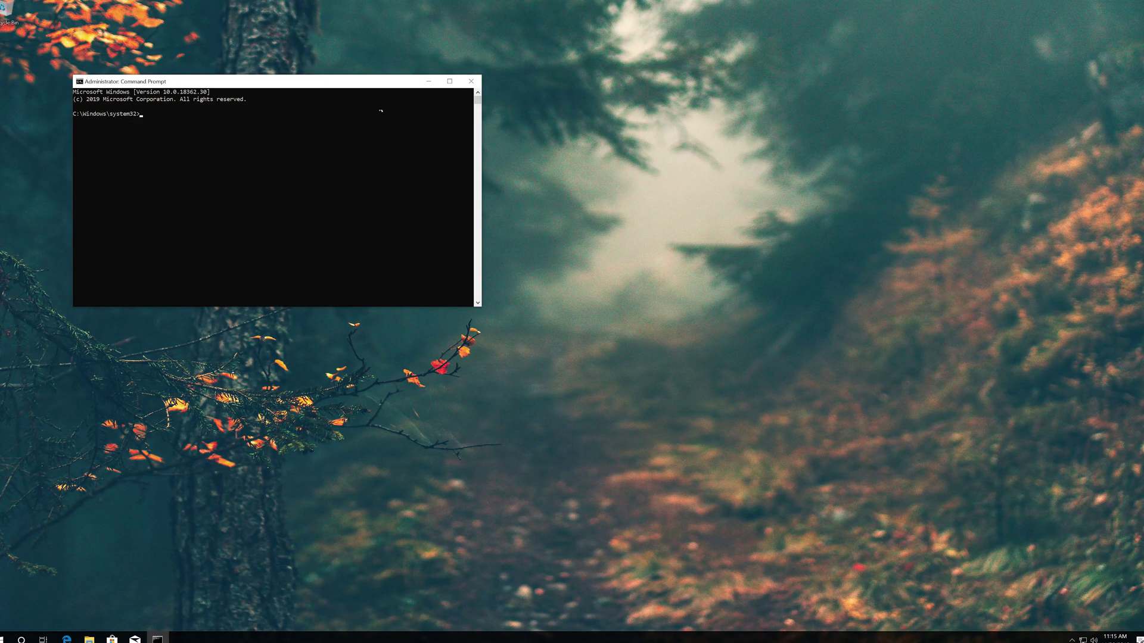
# - Run sfc /scannow in the administrator Command Prompt to verify system files
pyautogui.moveTo(378, 87); pyautogui.dragTo(658, 192)
pyautogui.write('sfc /scannow')
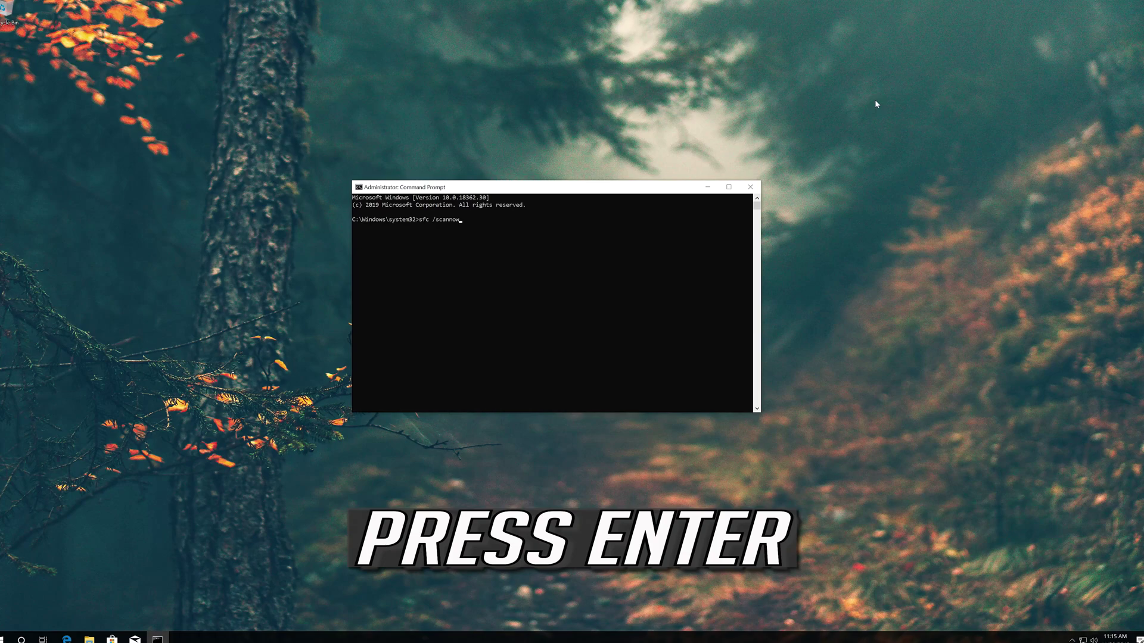
pyautogui.press('Return')
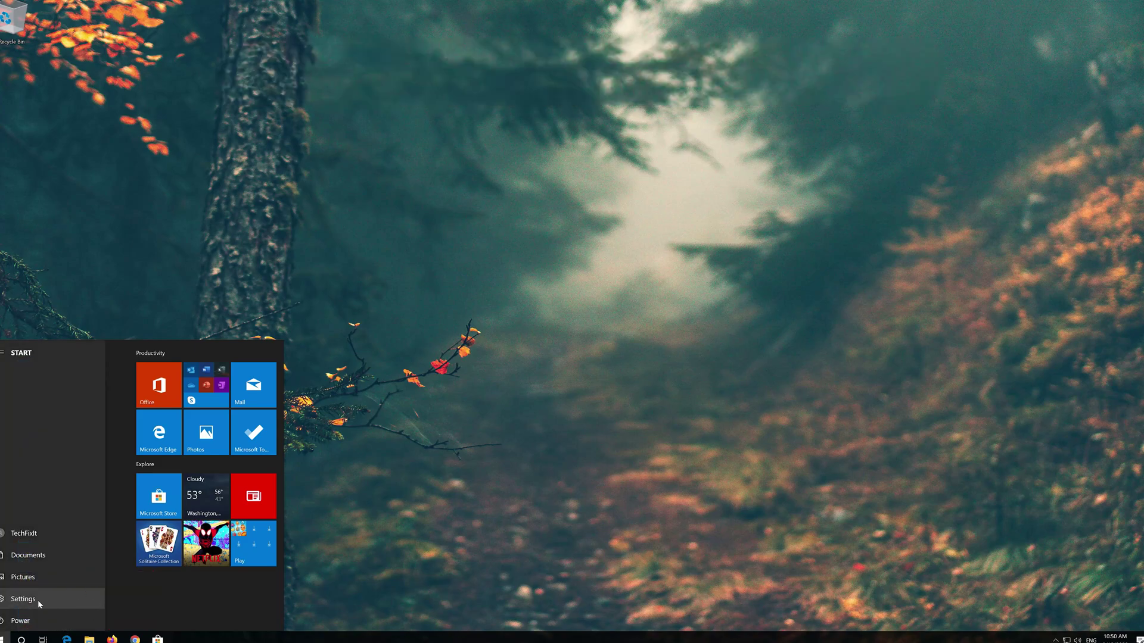
# - Go to the Apps & features page of Windows Settings from the Start menu
pyautogui.click(37, 600)
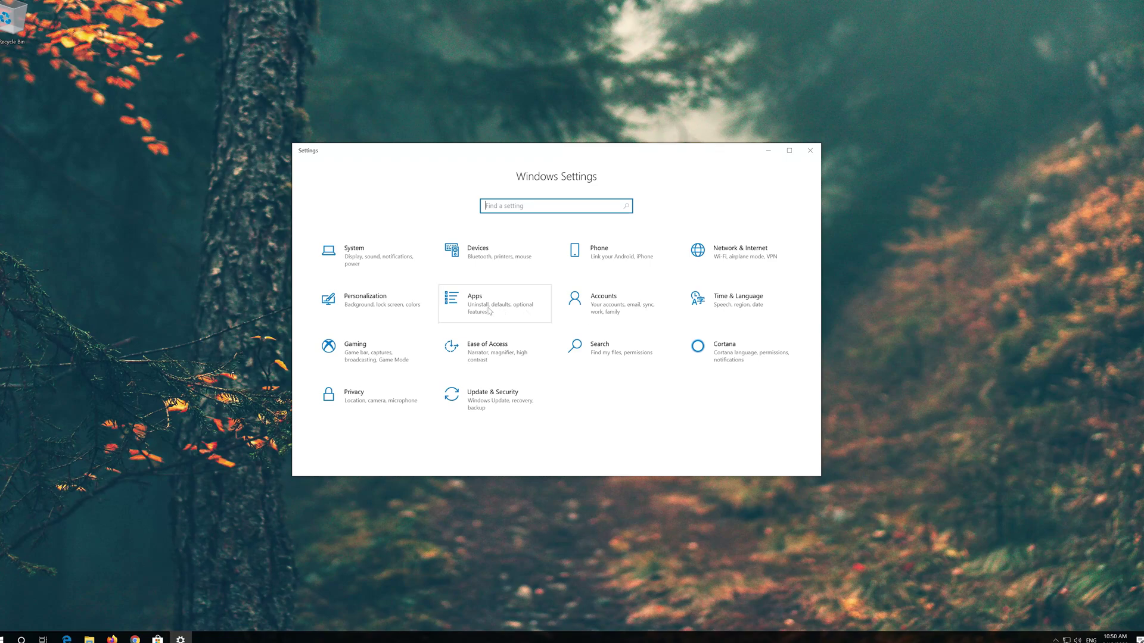
pyautogui.click(488, 310)
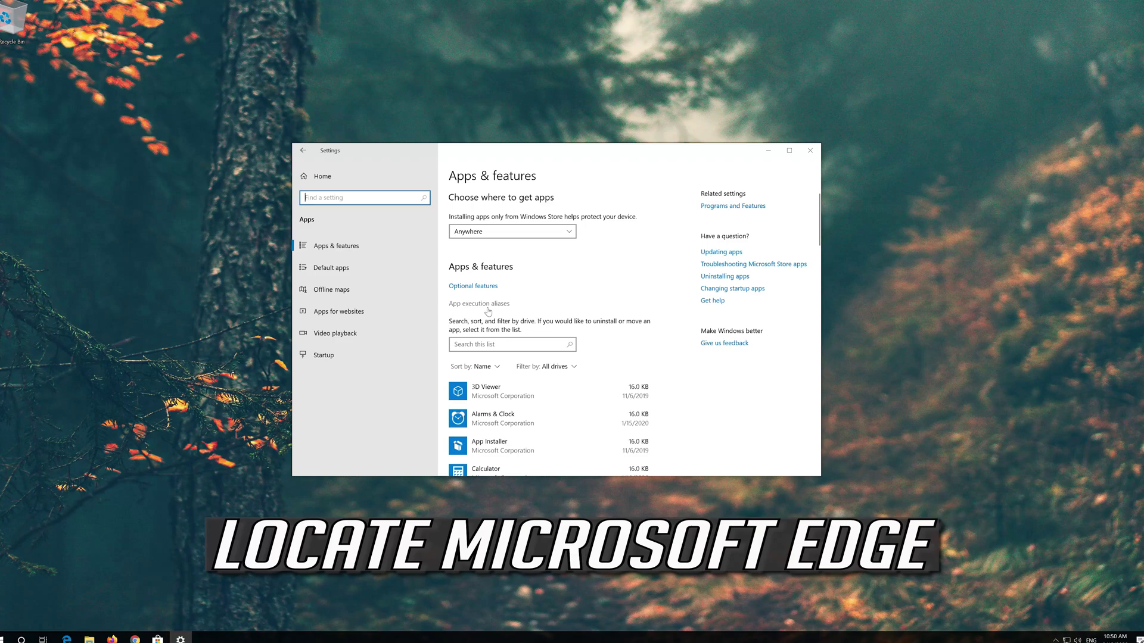
pyautogui.scroll(-2, 489, 322)
pyautogui.scroll(-3, 490, 343)
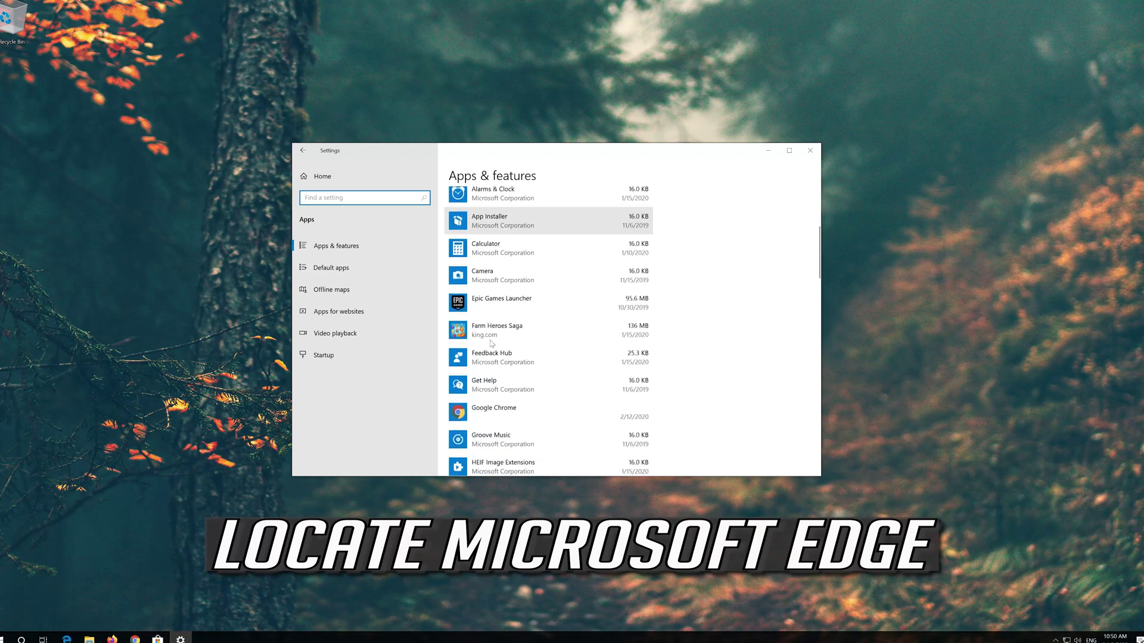
pyautogui.scroll(-1, 491, 343)
pyautogui.scroll(-1, 491, 343)
pyautogui.scroll(-2, 491, 343)
pyautogui.scroll(-1, 491, 343)
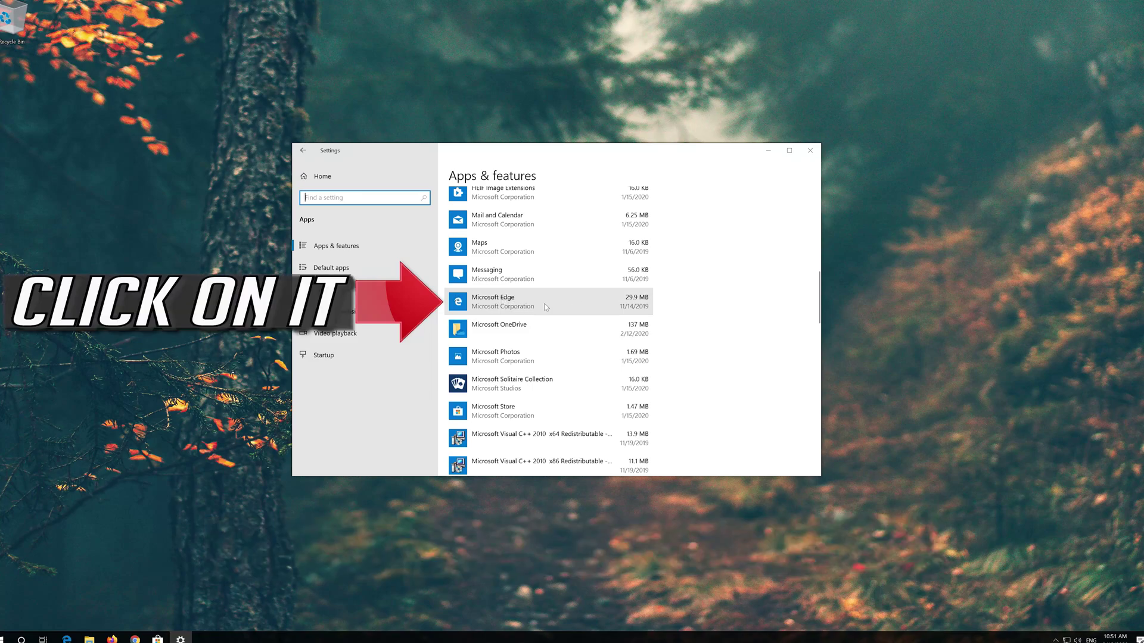
# - Expand the Microsoft Edge entry in the installed apps list
pyautogui.click(546, 308)
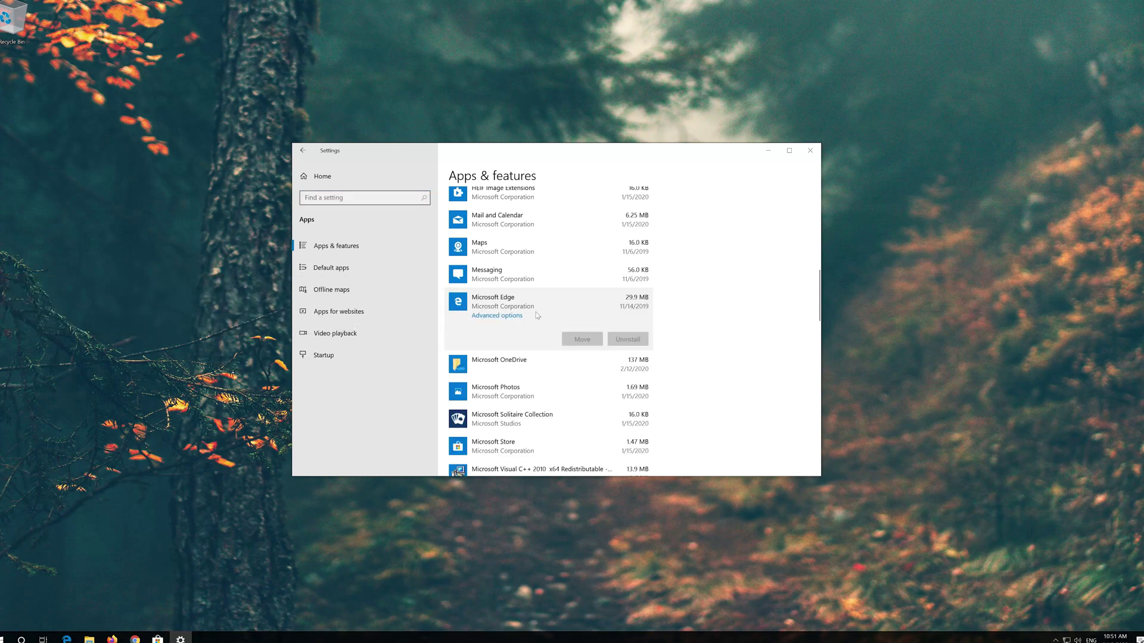
# - Repair Microsoft Edge from its Advanced options, keeping its data
pyautogui.click(497, 315)
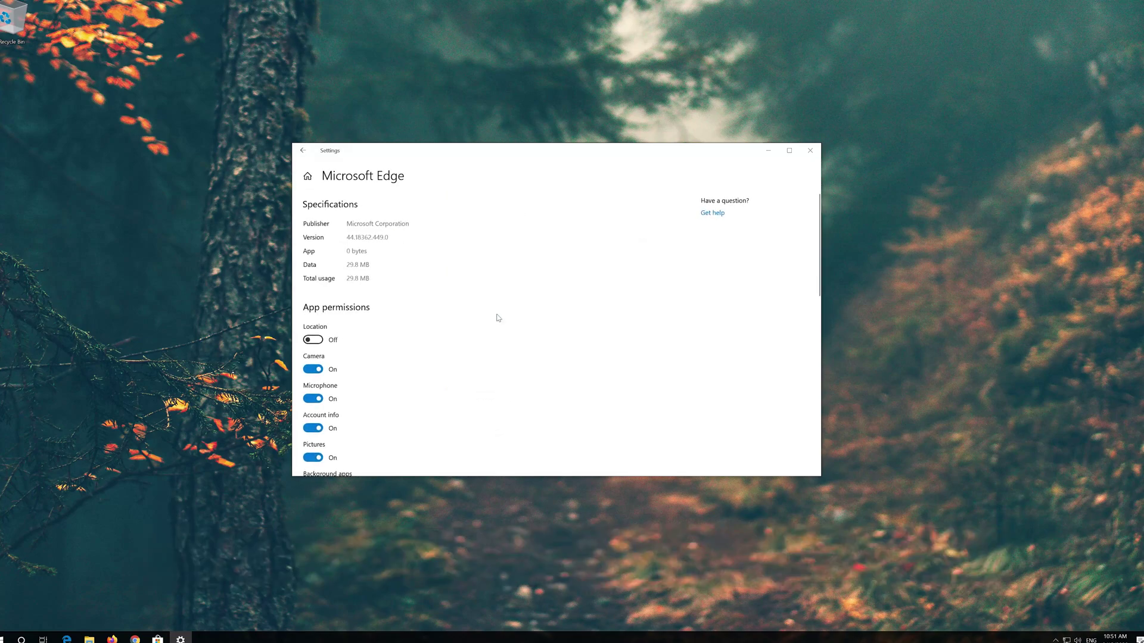
pyautogui.scroll(-3, 434, 332)
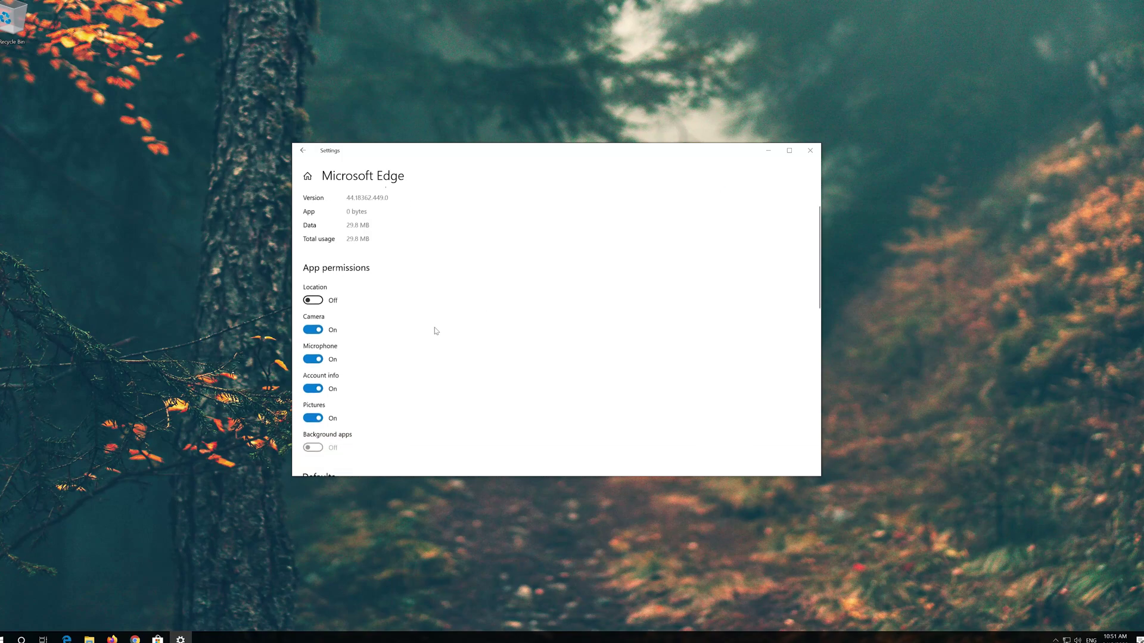
pyautogui.scroll(-2, 431, 331)
pyautogui.scroll(-1, 432, 332)
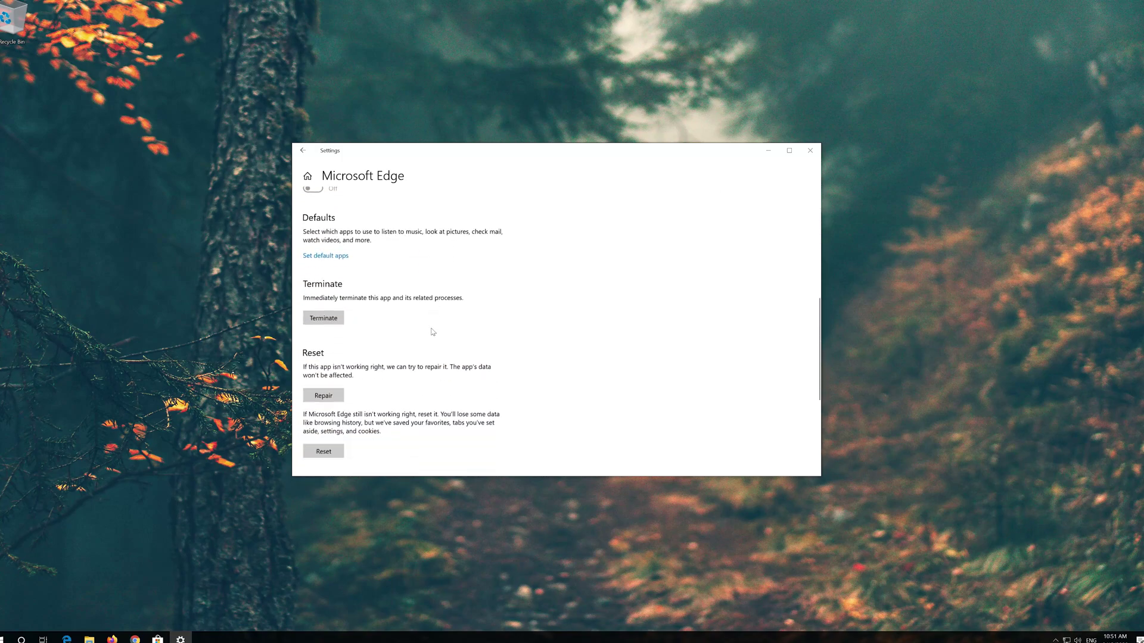
pyautogui.scroll(-1, 431, 331)
pyautogui.scroll(-1, 433, 332)
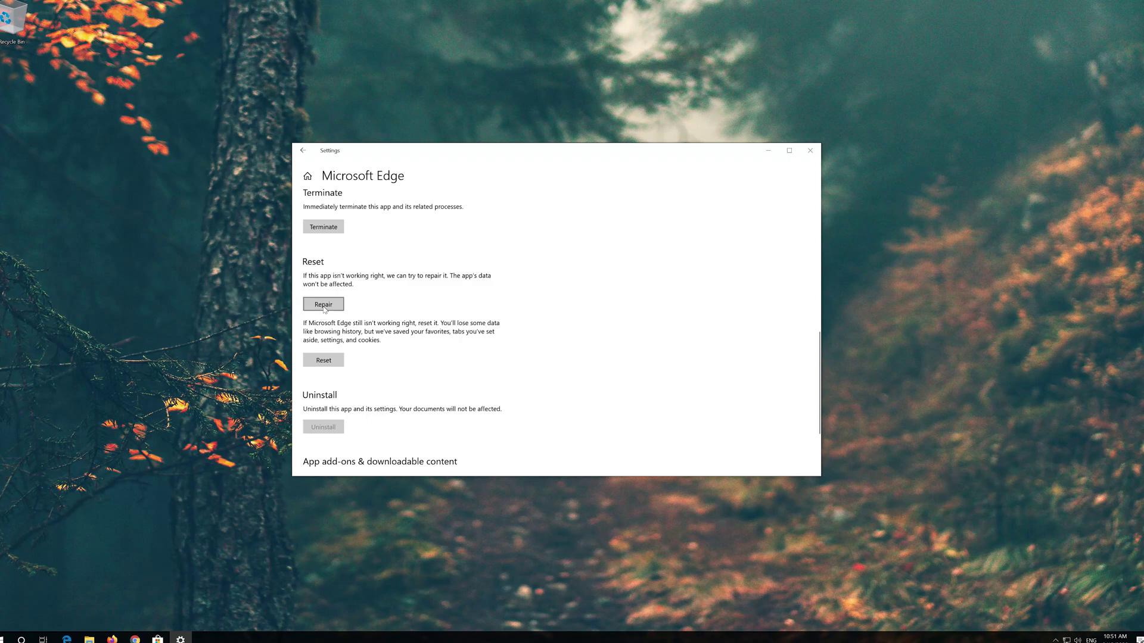
pyautogui.click(323, 305)
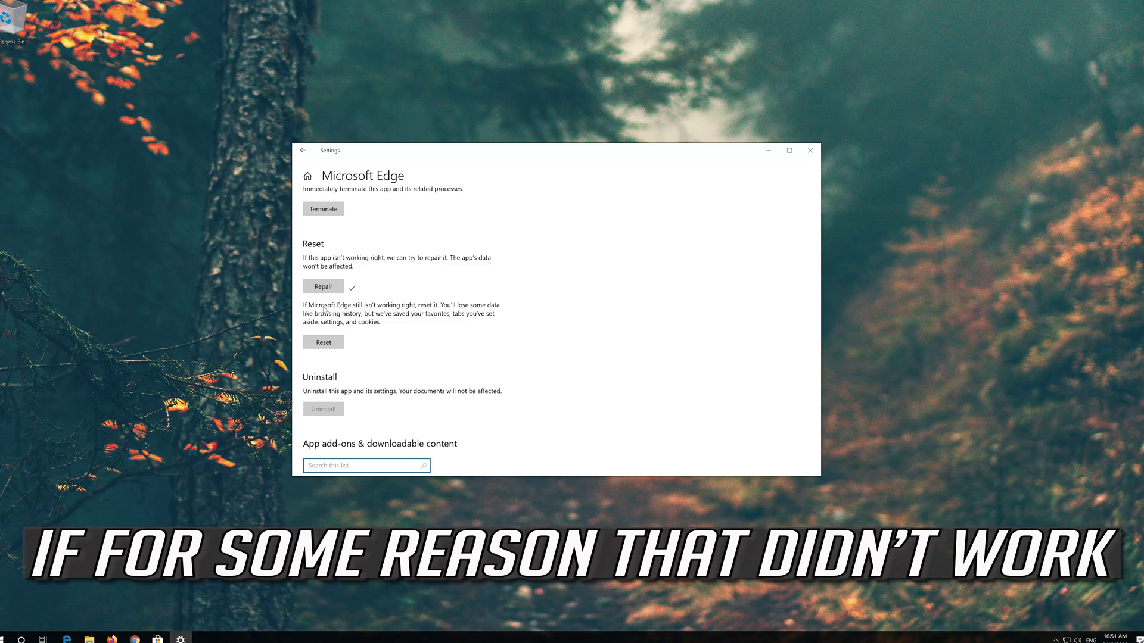
# - Reset Microsoft Edge with its data deleted, then launch Edge to check it works
pyautogui.click(327, 346)
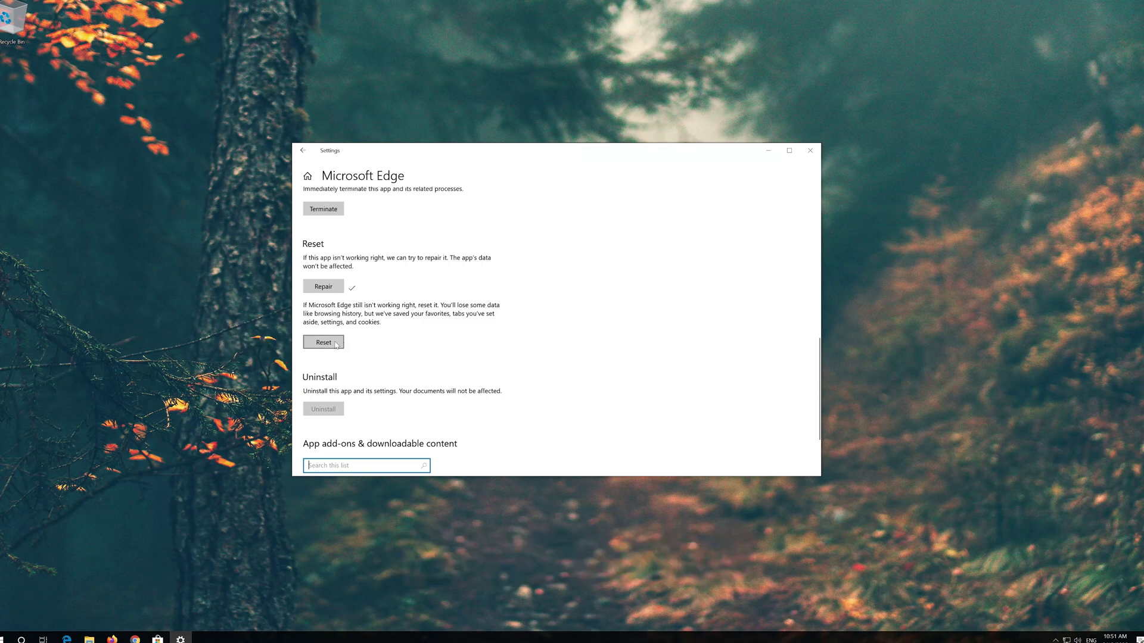
pyautogui.click(336, 342)
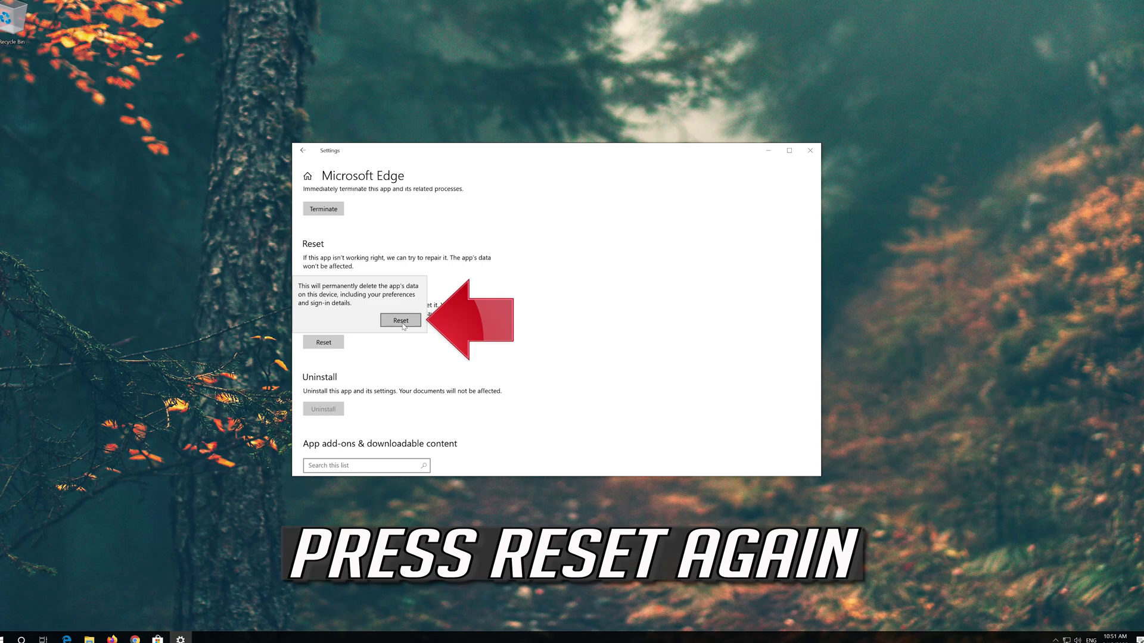
pyautogui.click(401, 320)
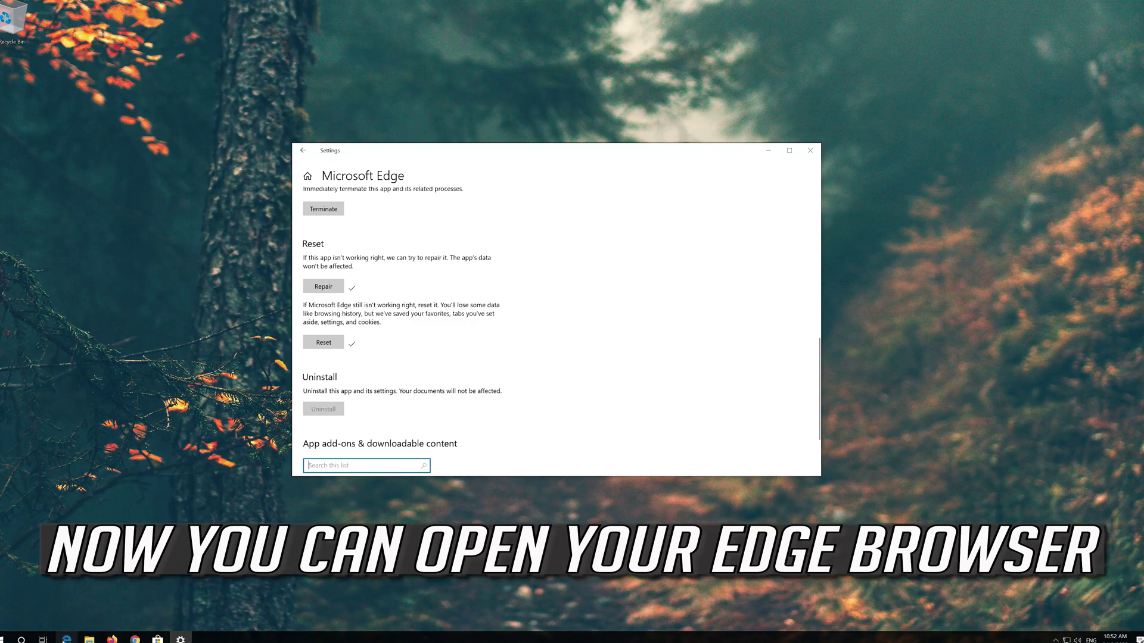
pyautogui.click(66, 639)
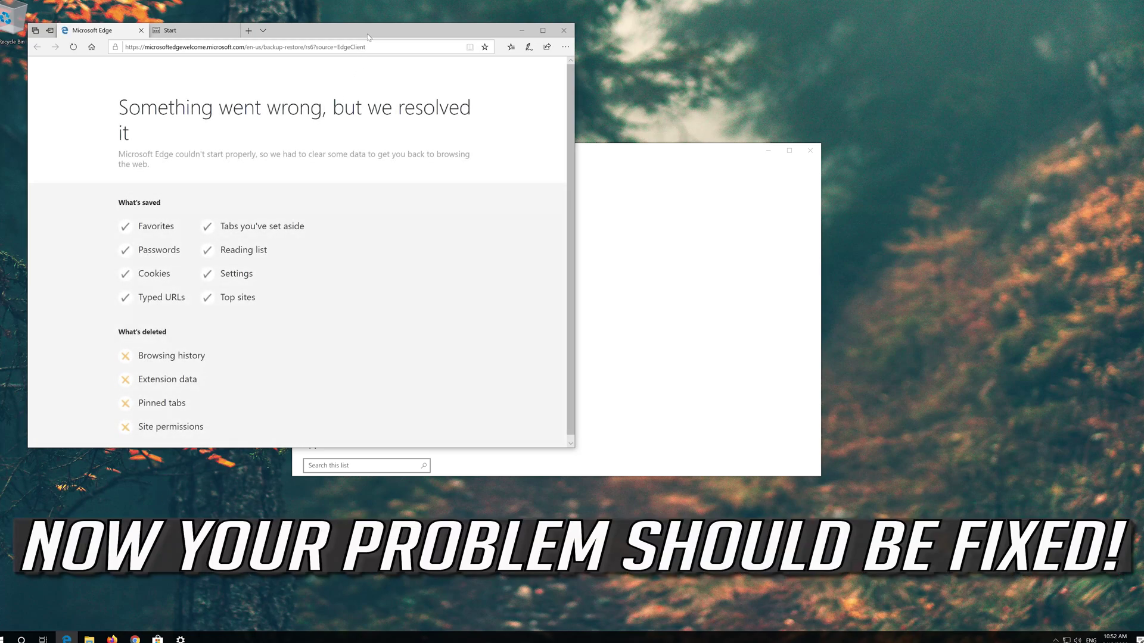
# - Move the recovered Edge window lower and to the right to review its page
pyautogui.moveTo(370, 36); pyautogui.dragTo(601, 96)
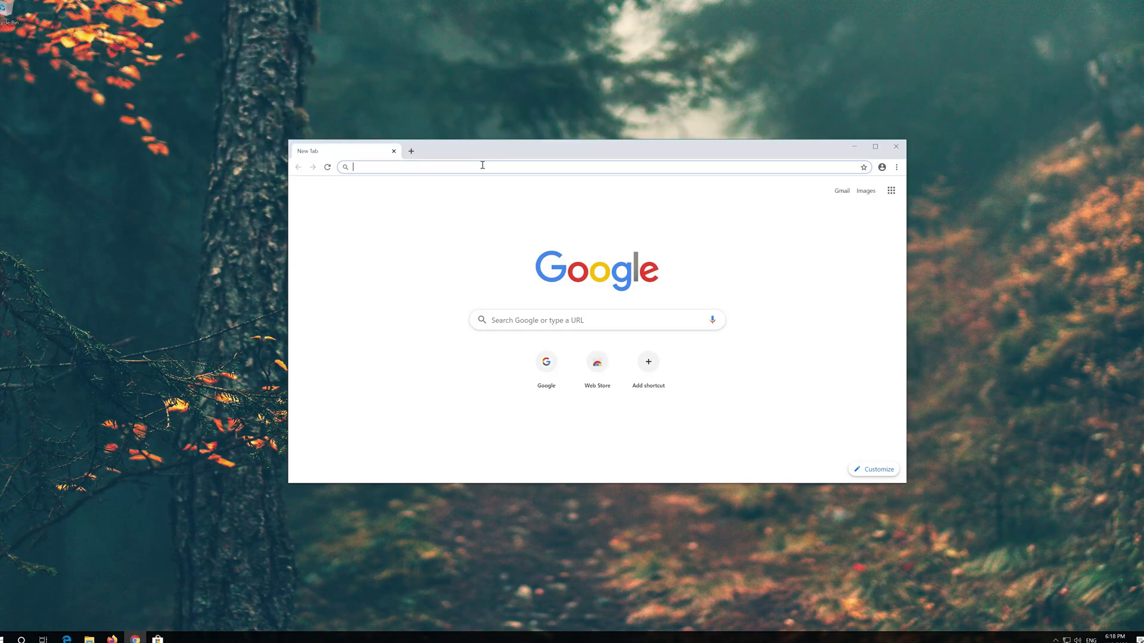
# - Load Microsoft's Download Windows 10 page in Chrome and download the Media Creation Tool
pyautogui.write('https://www.microsoft.com/en-us/software-download/windows10')
pyautogui.press('Return')
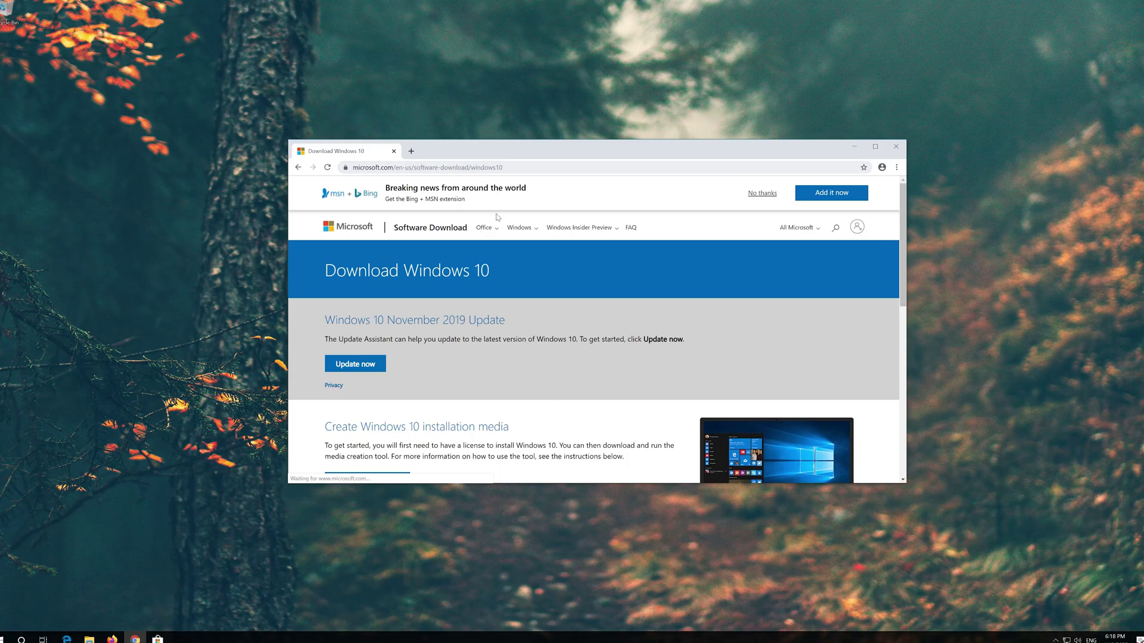
pyautogui.scroll(-1, 554, 351)
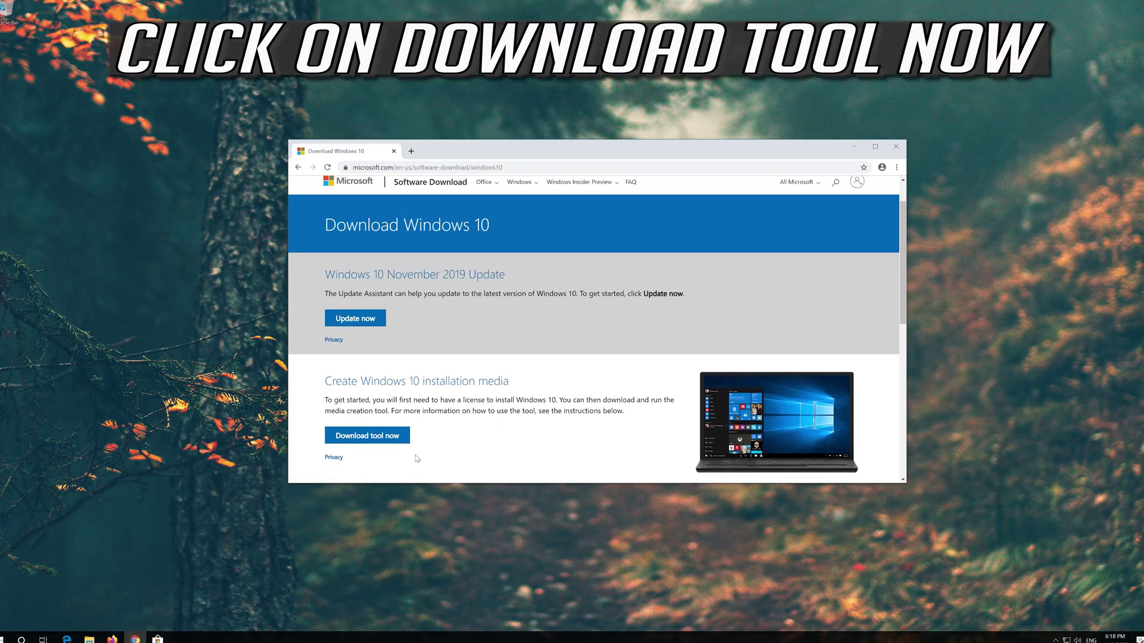
pyautogui.click(388, 436)
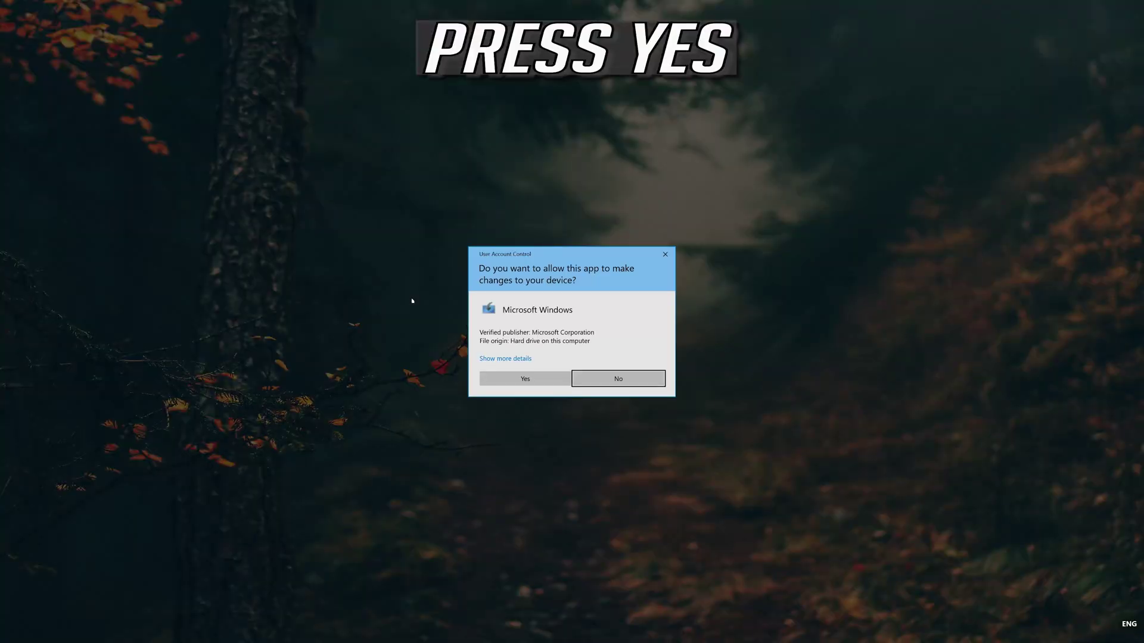
# - Accept the license terms, choose Upgrade this PC now and start installing Windows 10 keeping files and apps
pyautogui.click(546, 383)
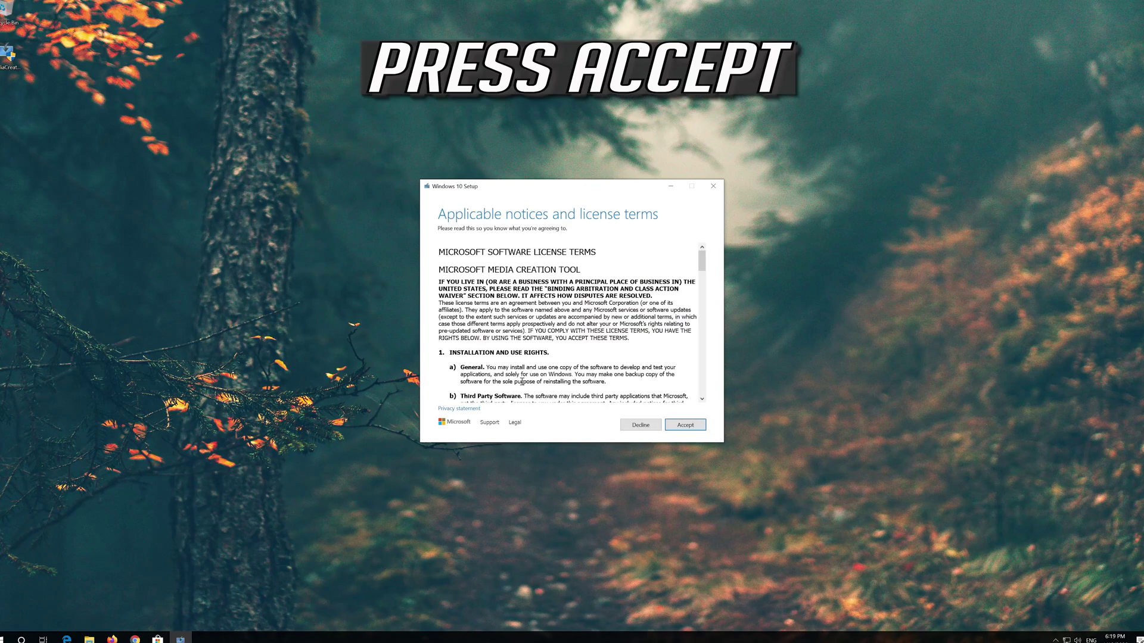
pyautogui.click(700, 424)
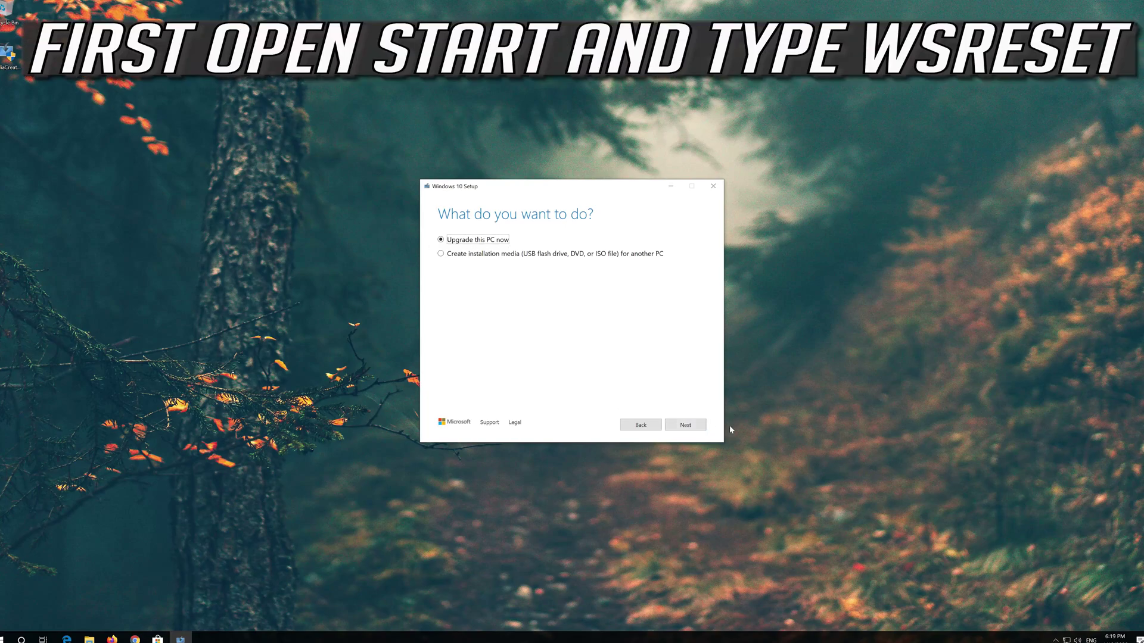
pyautogui.click(682, 432)
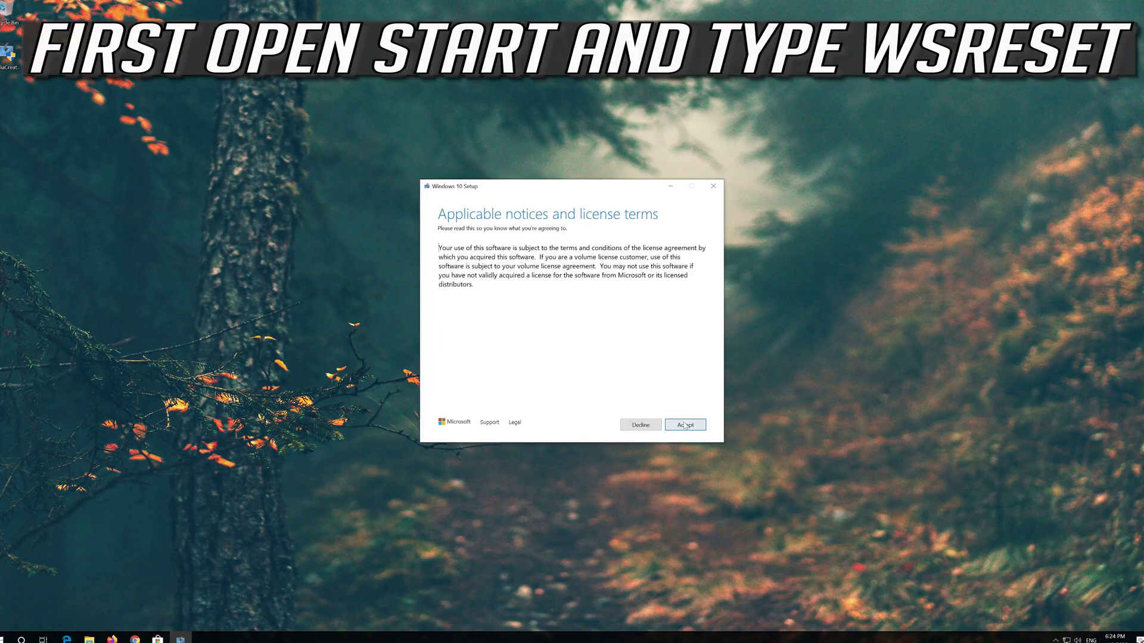
pyautogui.click(690, 424)
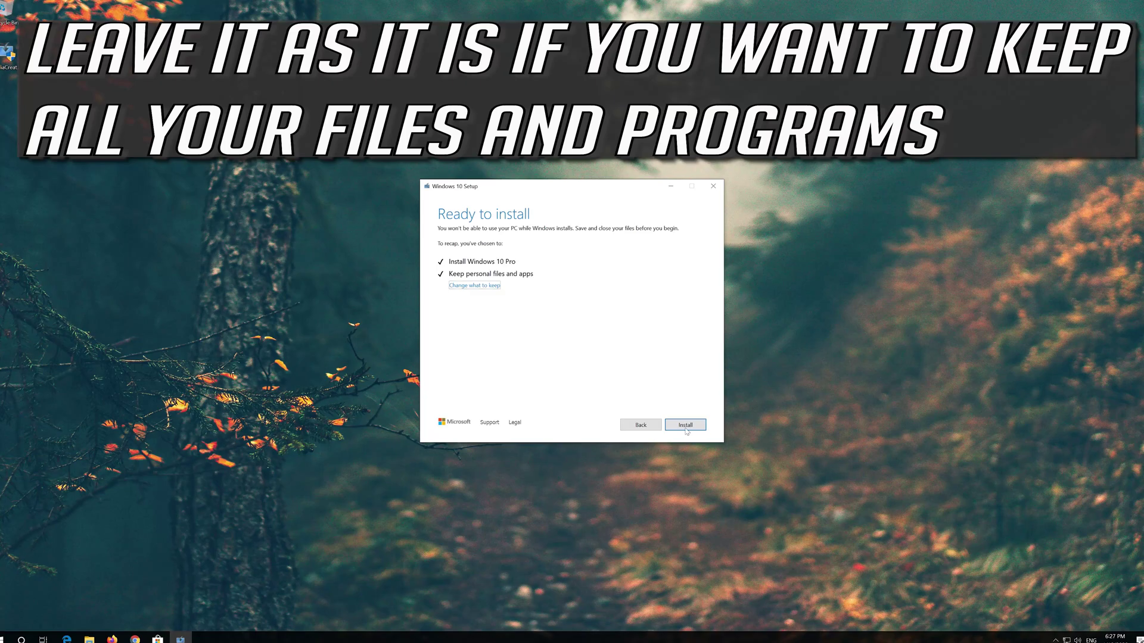
pyautogui.click(685, 427)
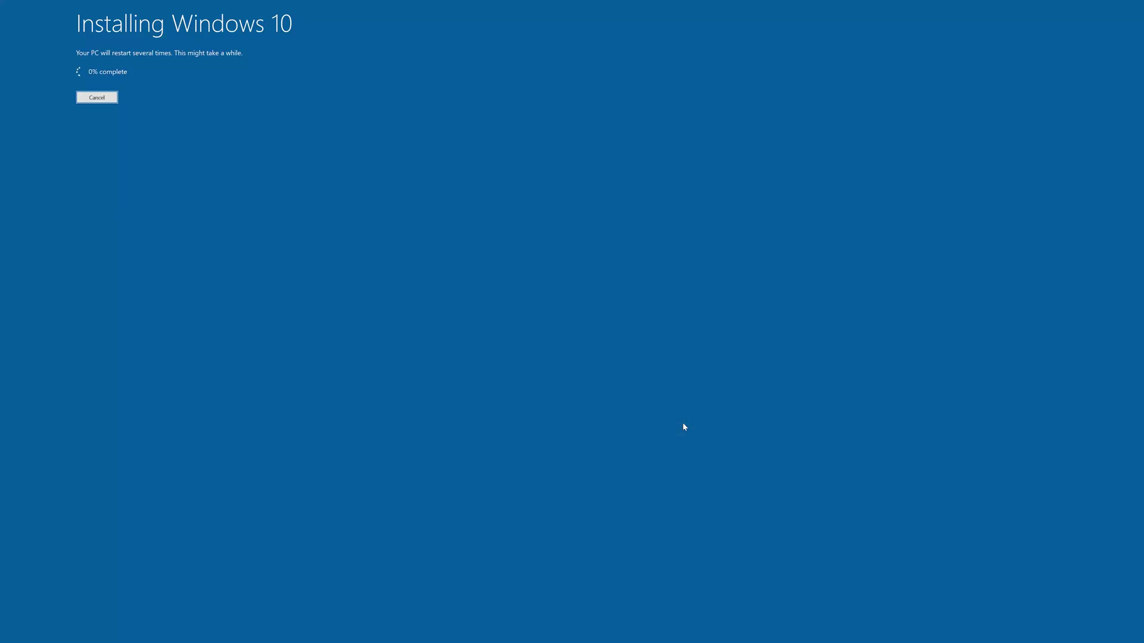